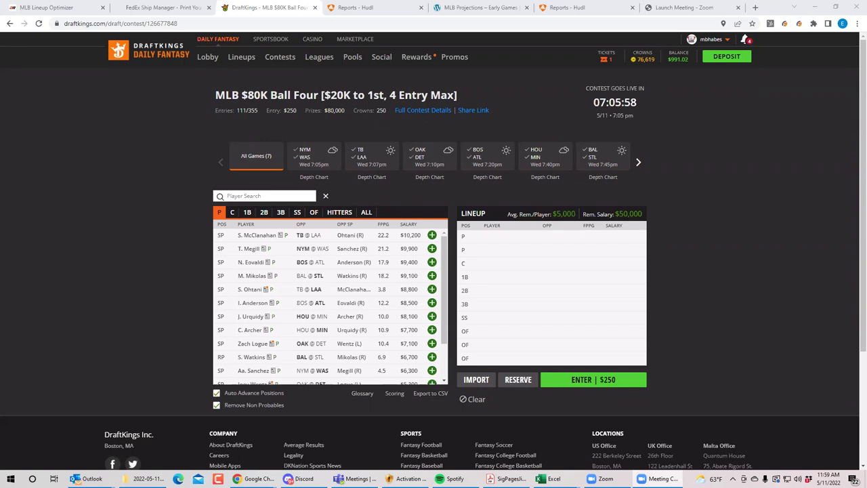
Filter the pitchers to the NYM–WAS game, review Tylor Megill's game log, and restore the full list of games
click(638, 163)
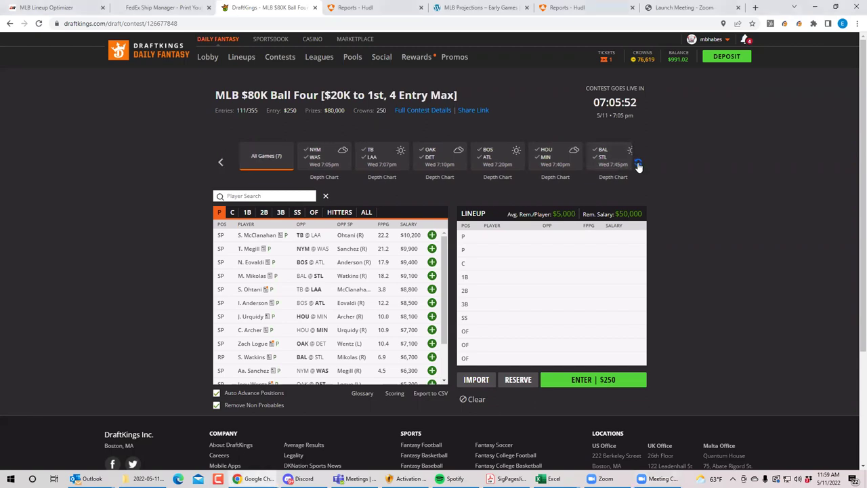
click(220, 162)
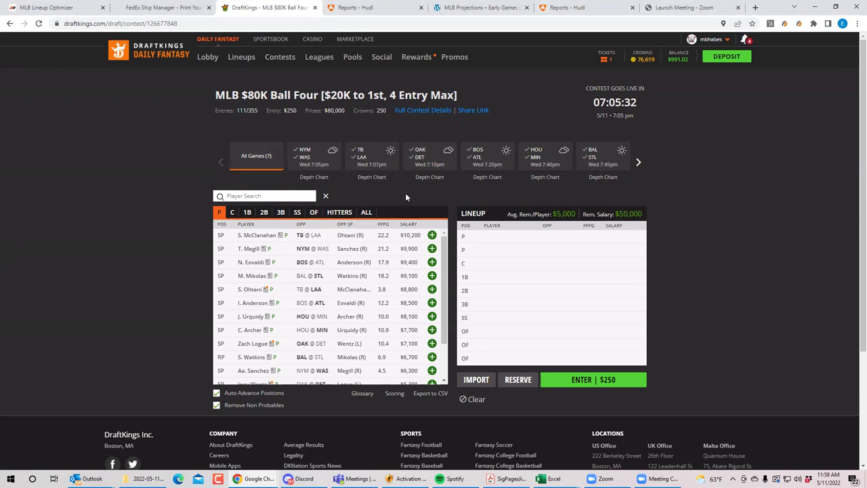
click(307, 152)
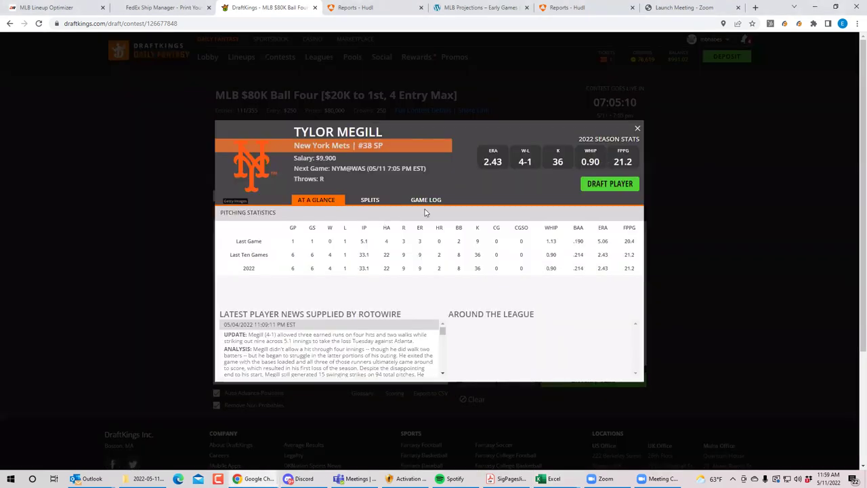
click(427, 202)
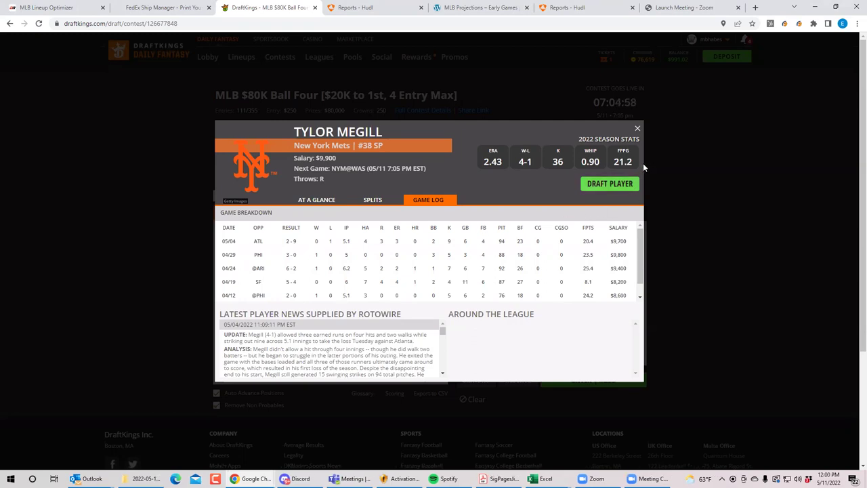
click(637, 128)
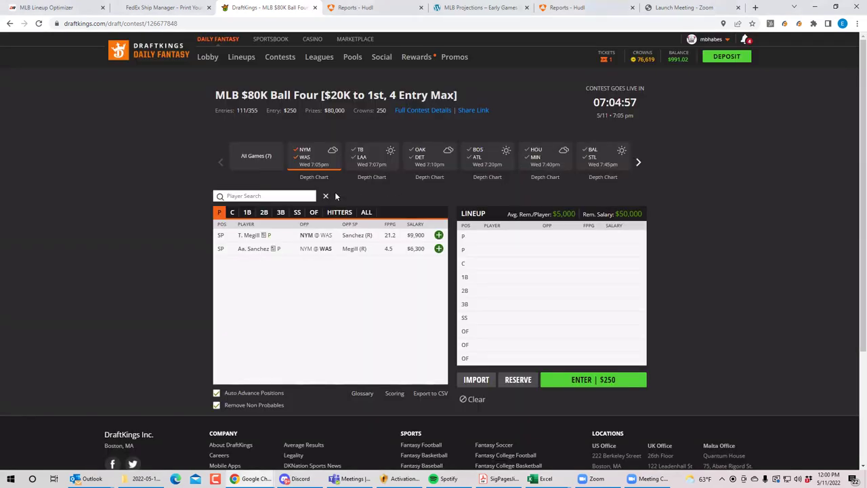
click(305, 157)
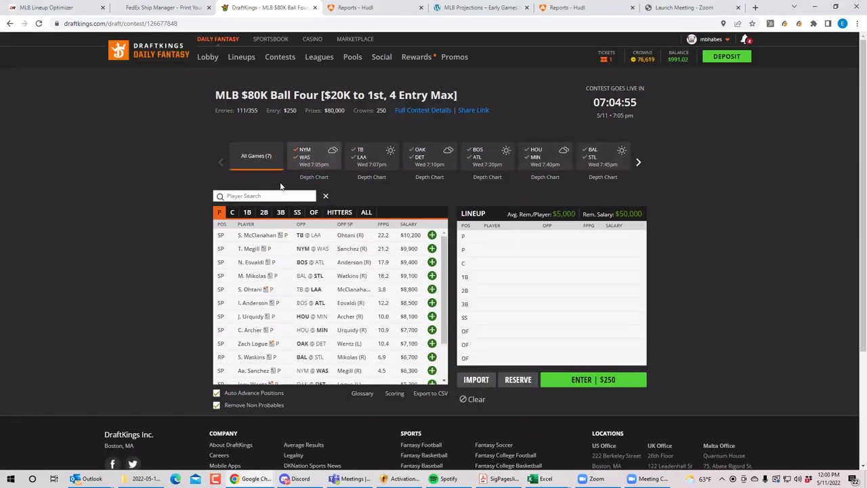
click(302, 160)
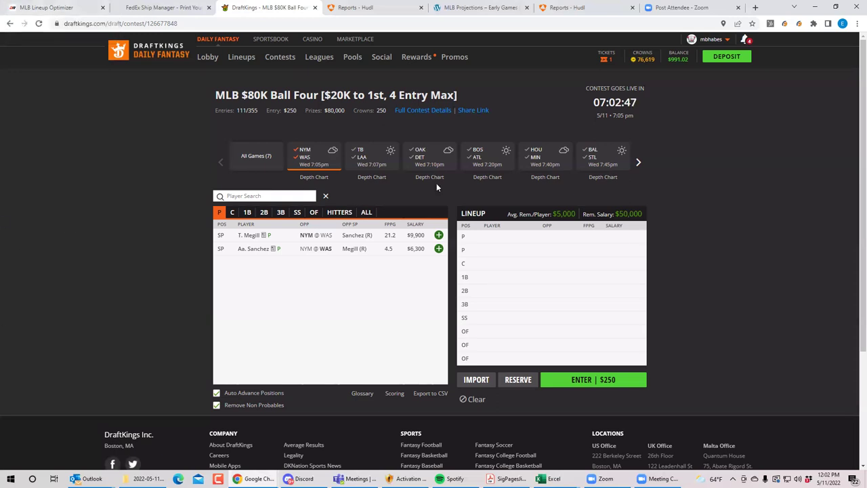
click(296, 157)
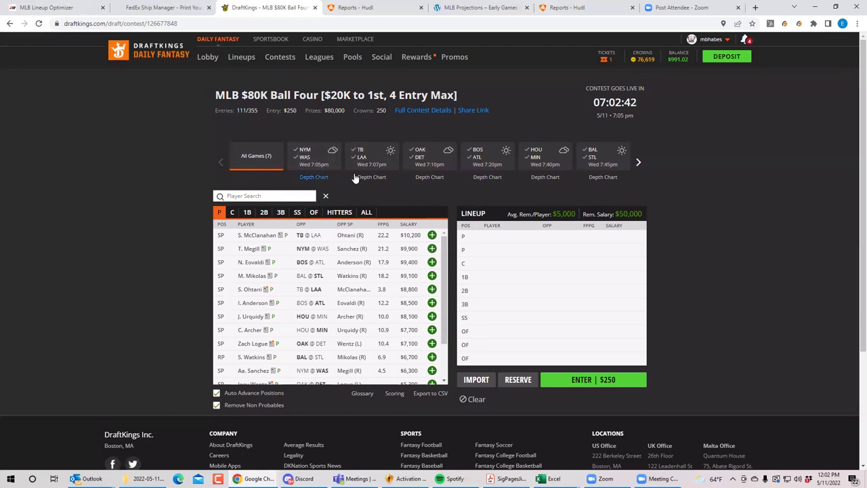
Filter the pitchers to the TB–LAA game and add S. Ohtani and S. McClanahan to the lineup
click(359, 152)
click(359, 151)
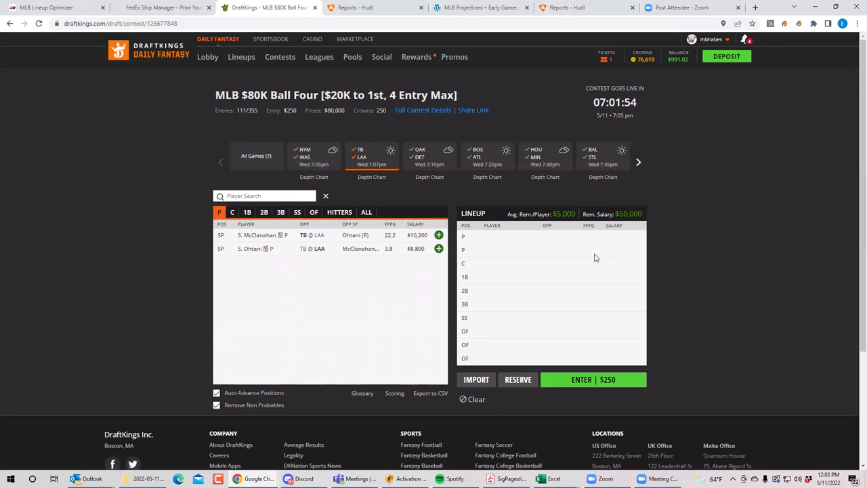
click(439, 248)
click(439, 235)
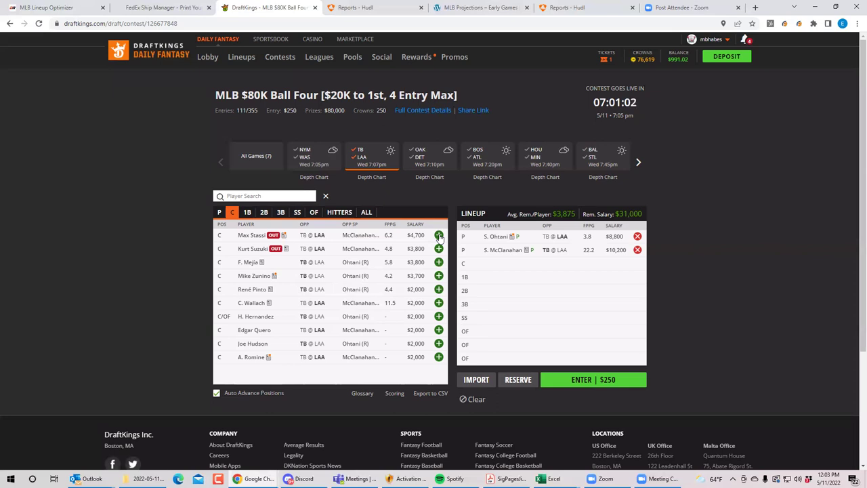
Switch the player pool to OAK–DET pitchers and replace S. McClanahan with Joey Wentz in the lineup
click(355, 157)
click(354, 157)
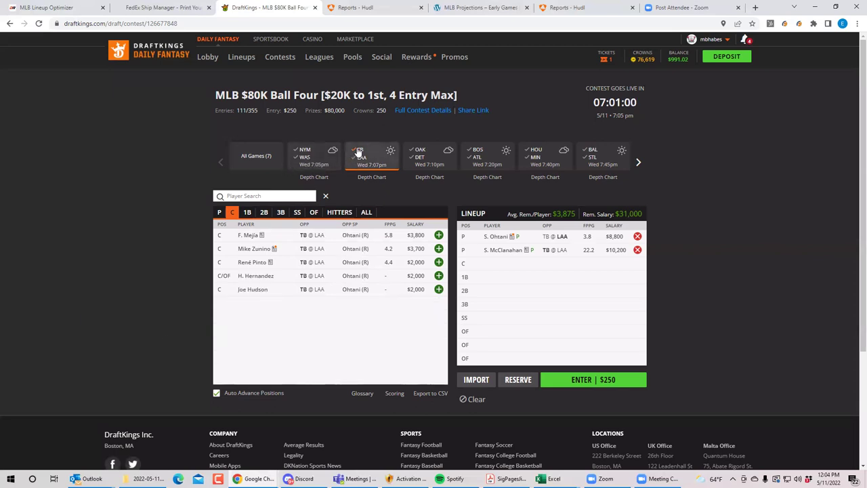
click(423, 164)
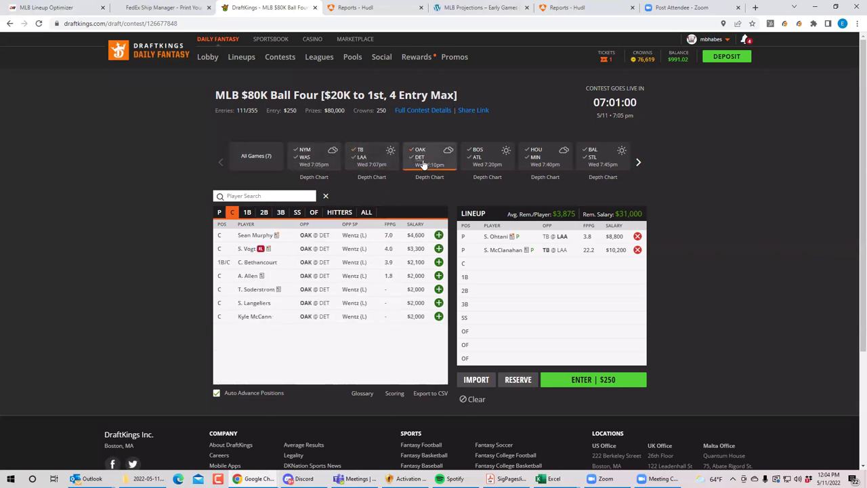
click(220, 213)
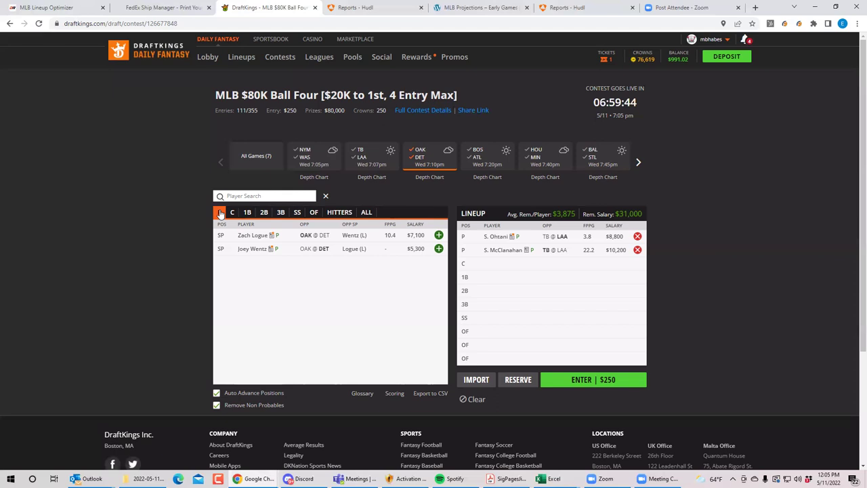
click(637, 251)
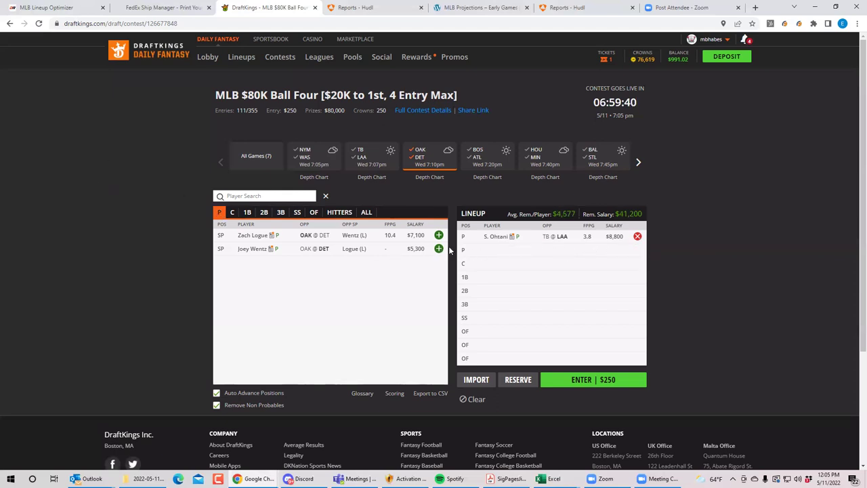
click(438, 248)
Review Joey Wentz's game log and read his latest player news
click(498, 251)
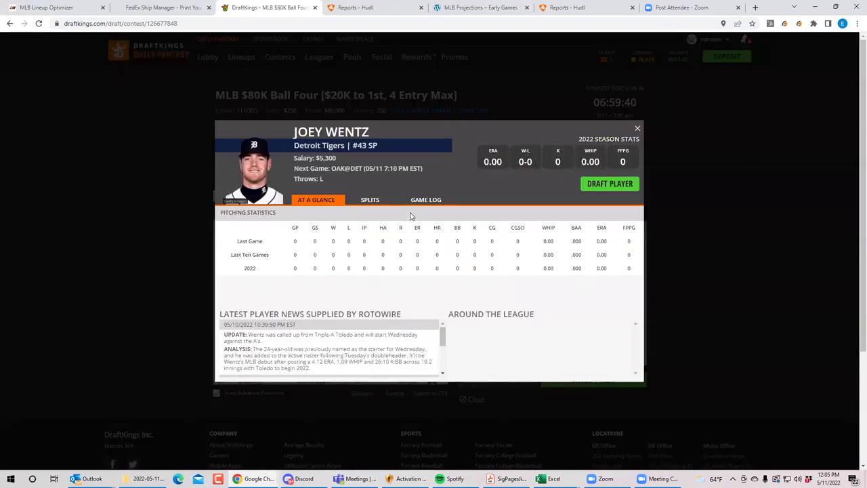
click(421, 205)
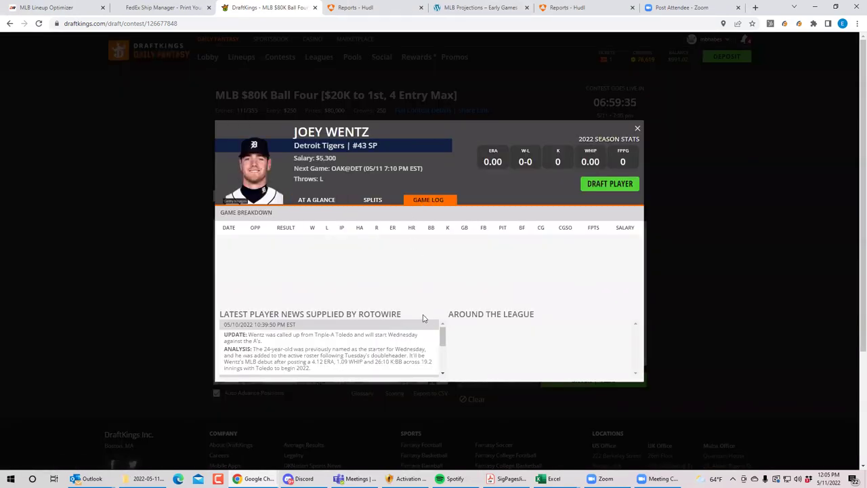
drag(444, 341, 447, 366)
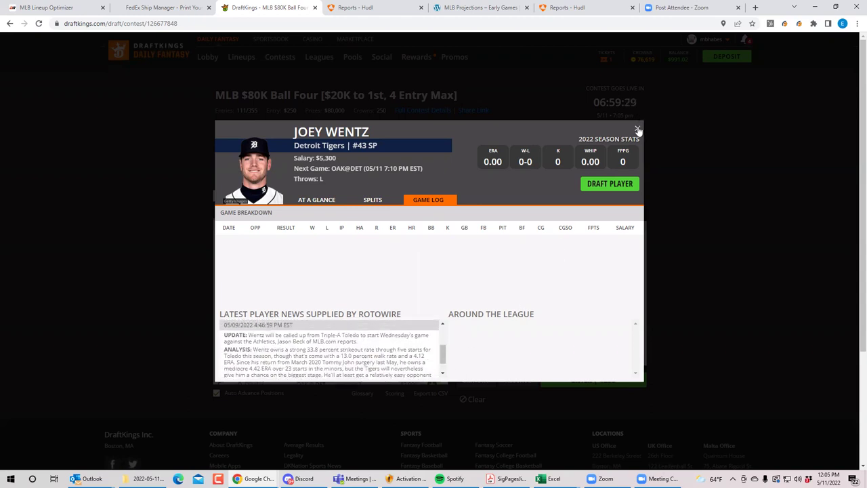
key(Escape)
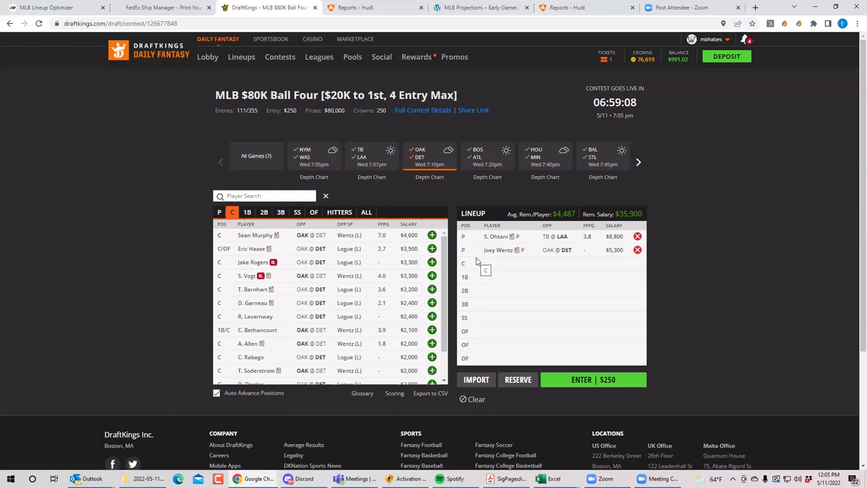
Switch the player pool from the OAK–DET game to the BOS–ATL pitchers
click(418, 151)
click(418, 151)
click(476, 155)
click(415, 162)
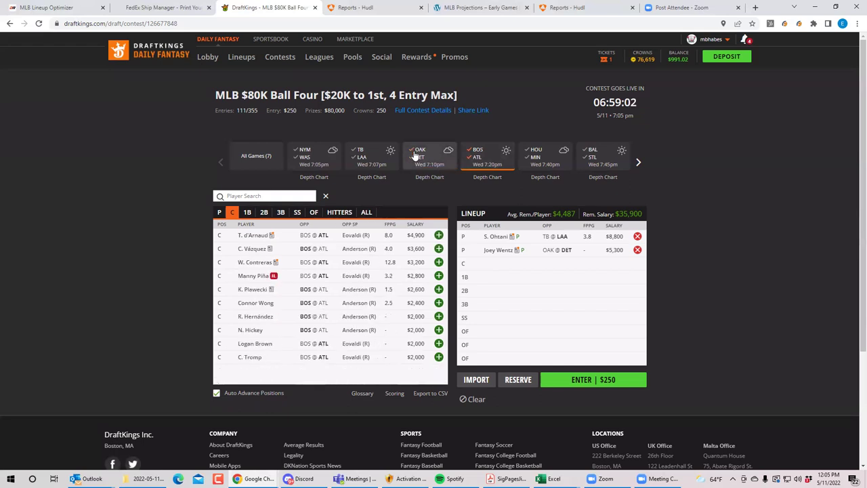
click(218, 212)
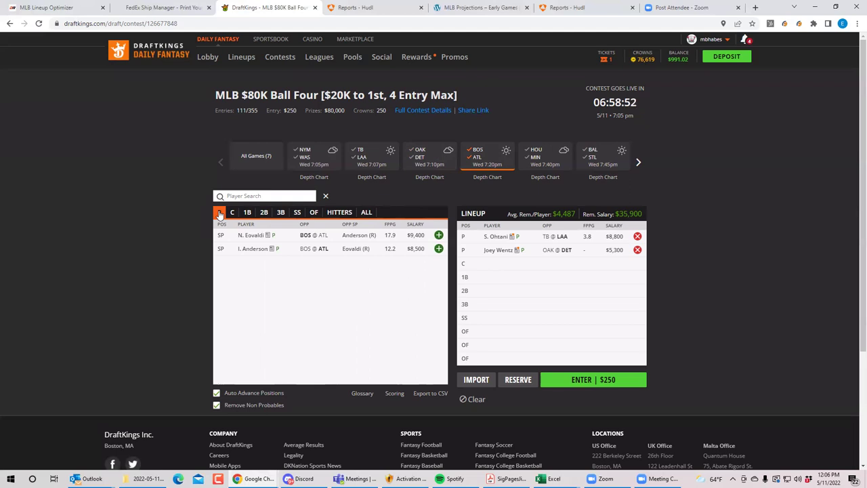
Replace both pitchers in the lineup with N. Eovaldi and I. Anderson
click(637, 249)
click(637, 237)
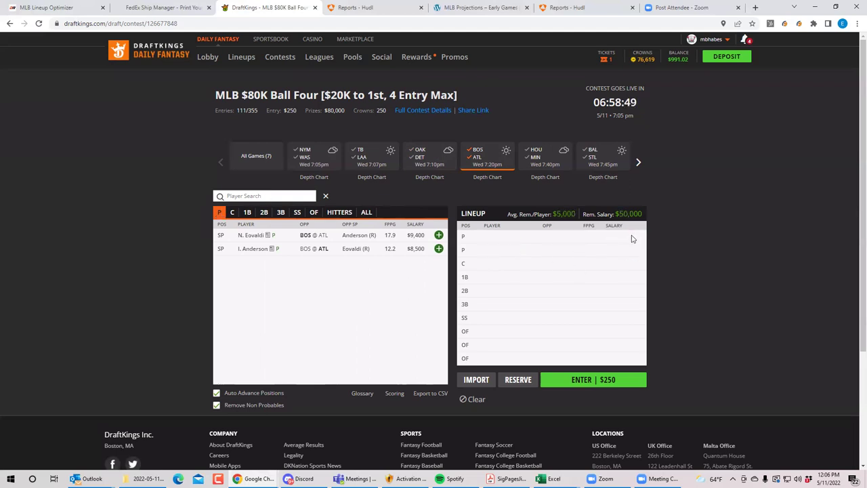
click(438, 237)
click(438, 235)
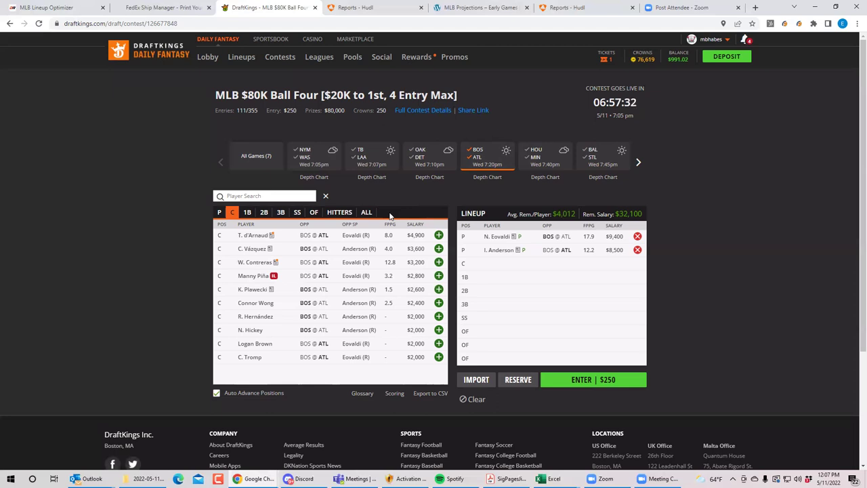
Review Ian Anderson's game log from his lineup entry and close his player card
click(494, 250)
click(413, 200)
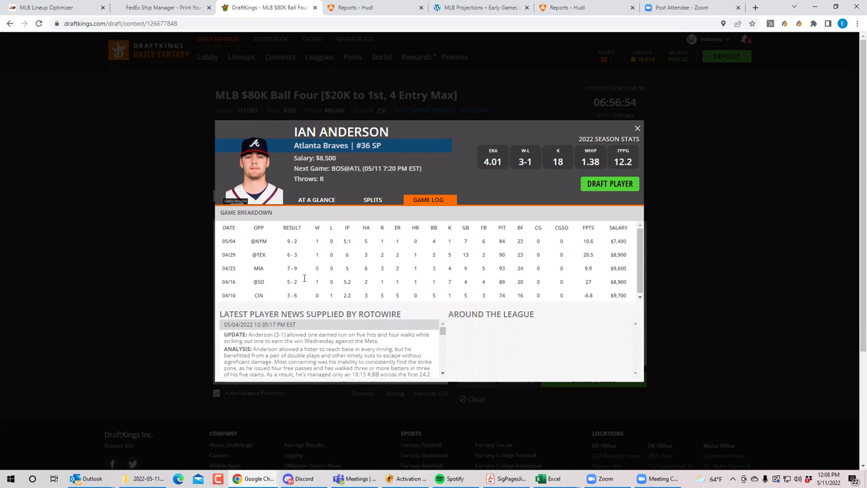
click(636, 130)
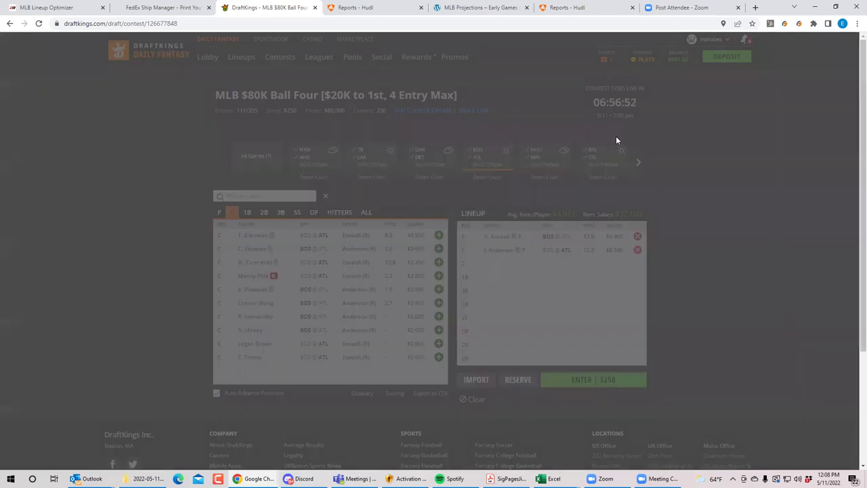
Filter the player pool to HOU–MIN pitchers and review Chris Archer's game log
click(476, 155)
click(476, 154)
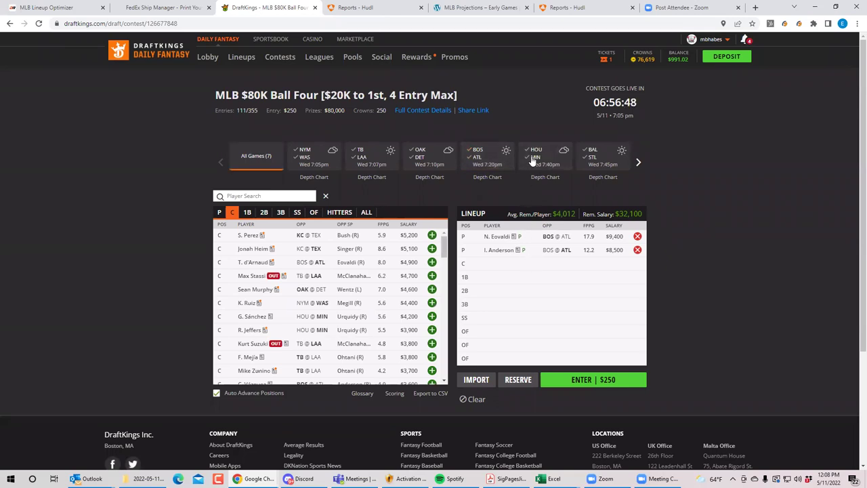
click(534, 157)
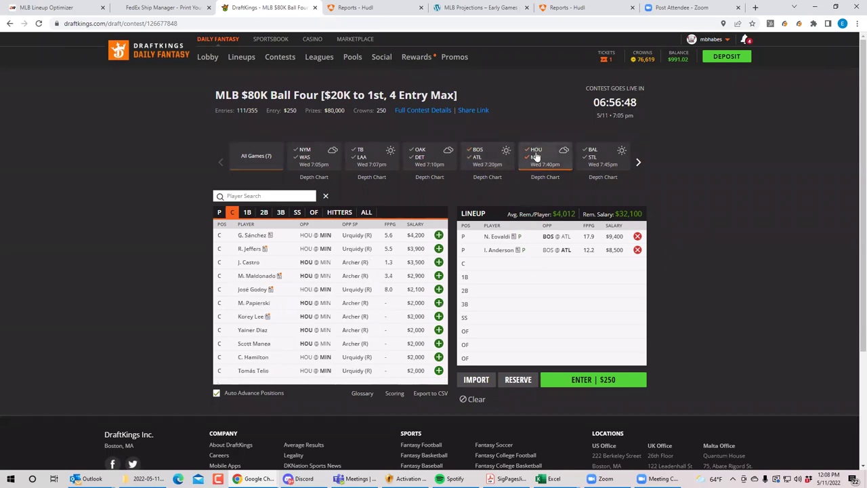
click(218, 212)
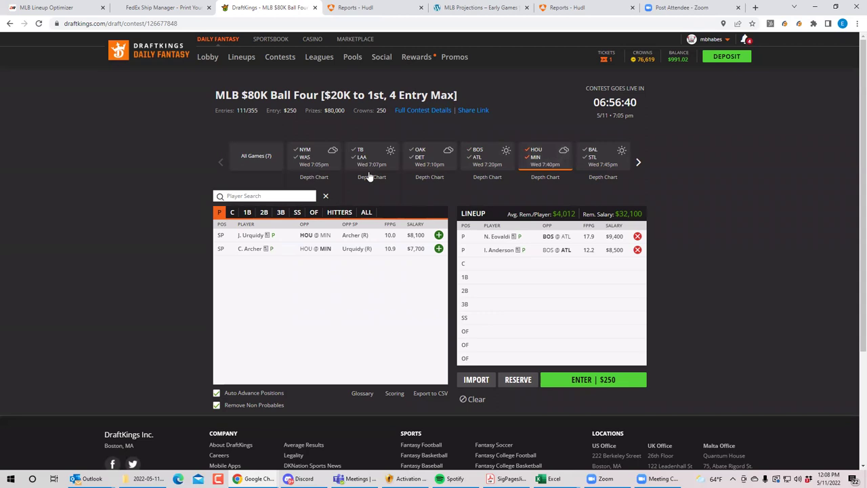
click(251, 249)
click(427, 201)
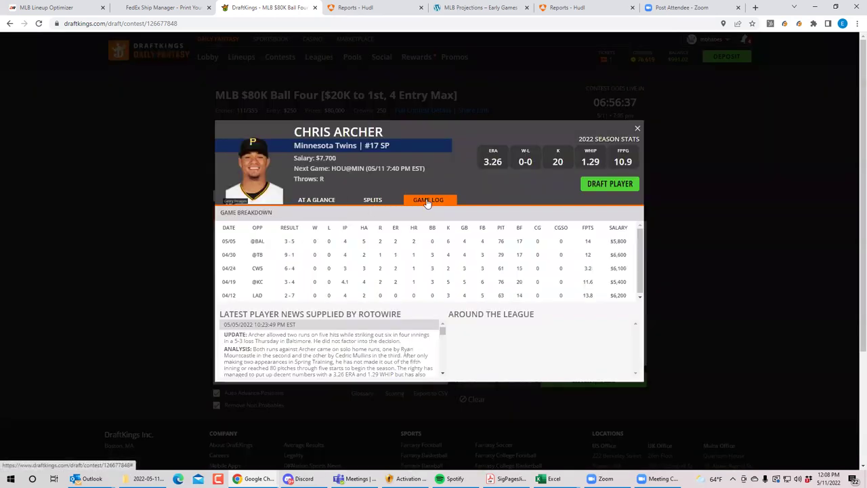
click(638, 129)
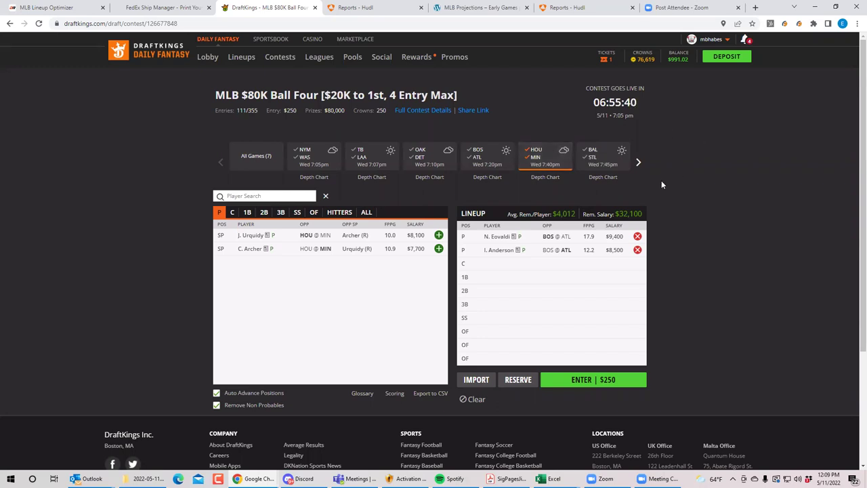
Clear the HOU–MIN game filter and remove both pitchers from the lineup
click(637, 162)
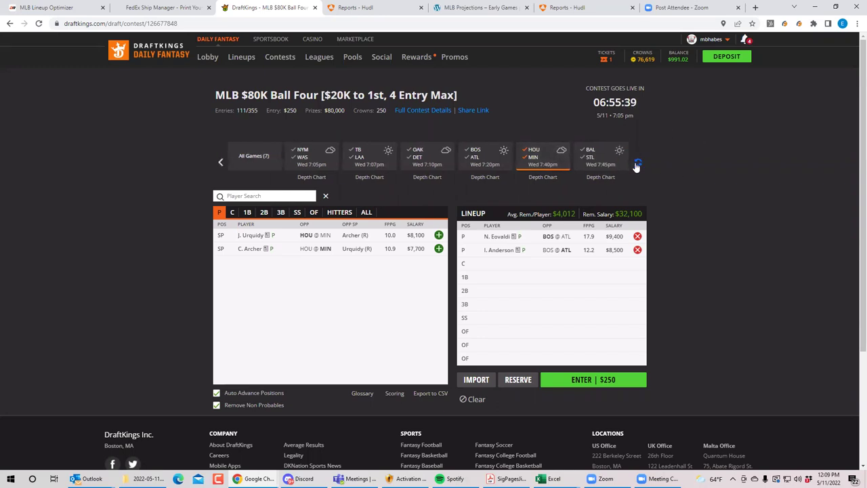
click(220, 163)
click(535, 160)
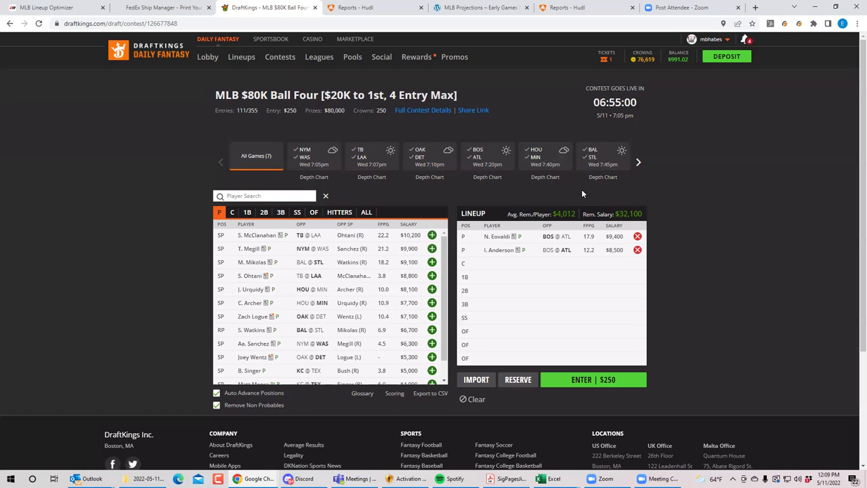
click(637, 250)
click(637, 236)
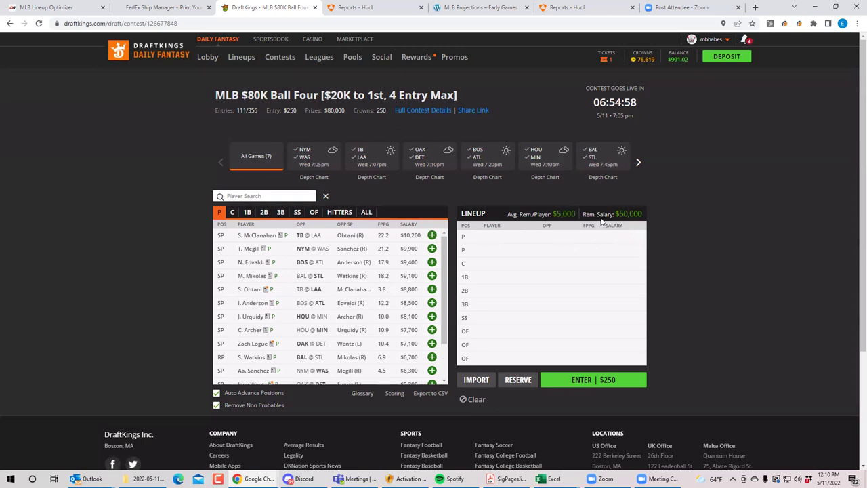
Filter the player pool to BAL–STL pitchers and open Spenser Watkins's player card
click(534, 161)
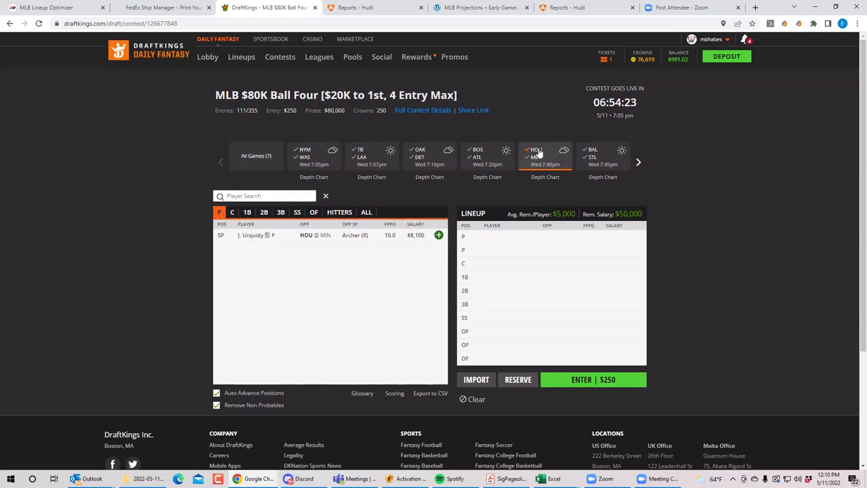
click(589, 157)
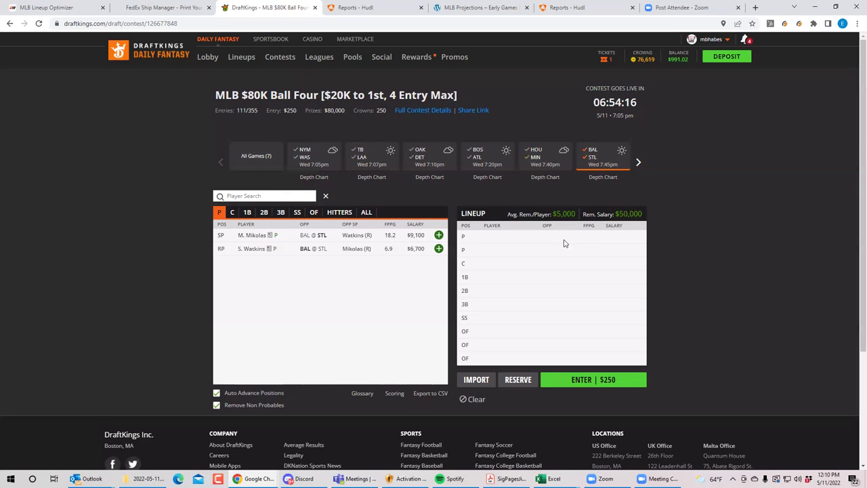
click(256, 251)
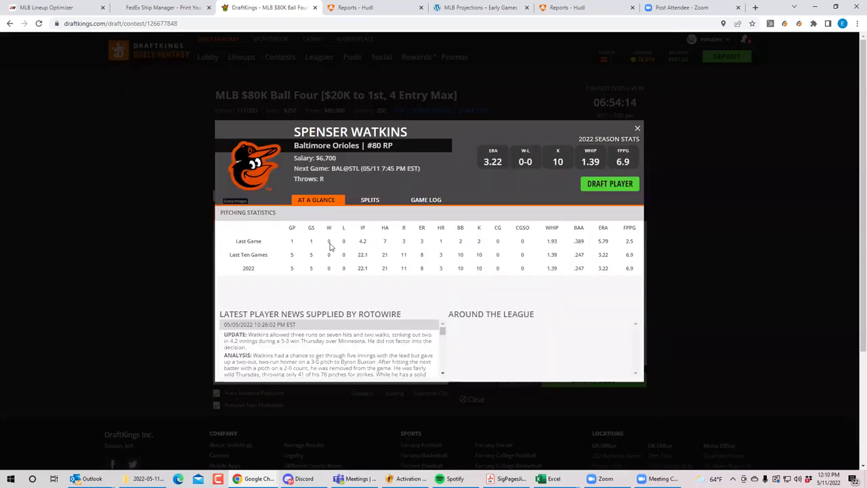
Close Spenser Watkins's player card and switch the game filter from BAL–STL to KC–TEX
click(637, 129)
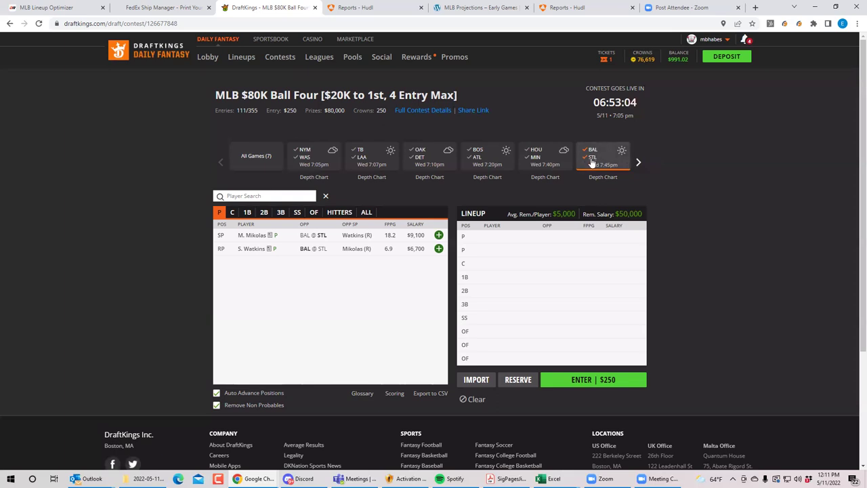
click(591, 161)
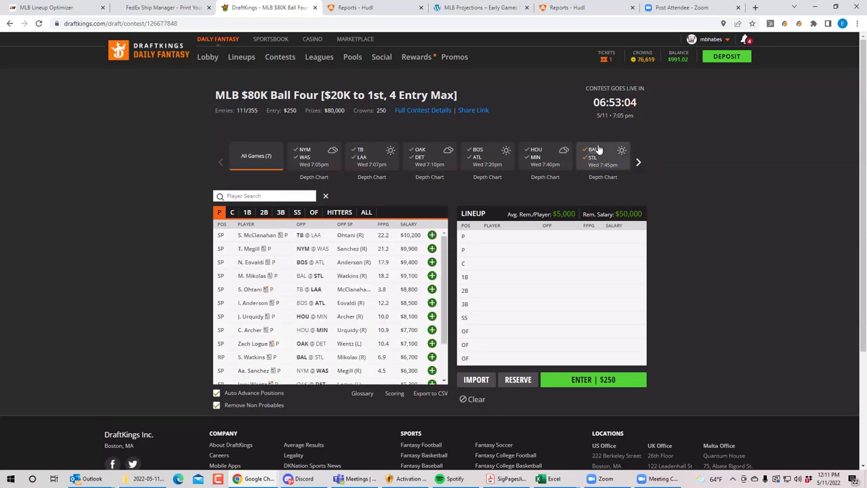
click(639, 163)
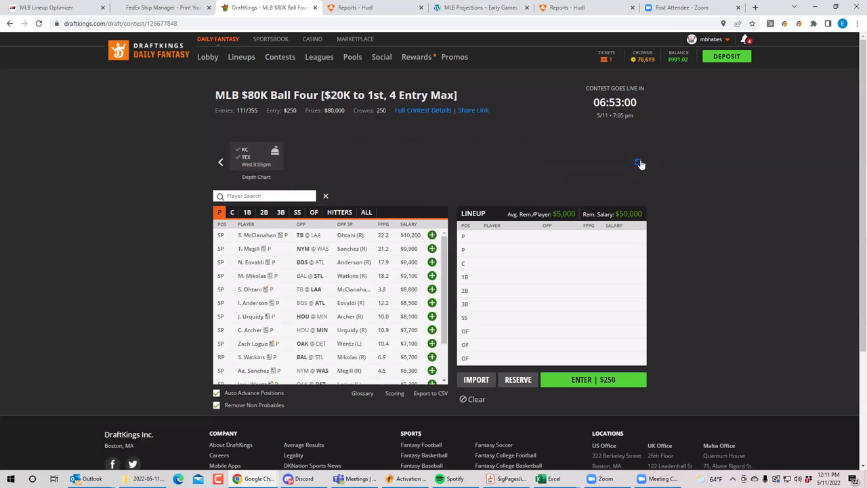
click(246, 151)
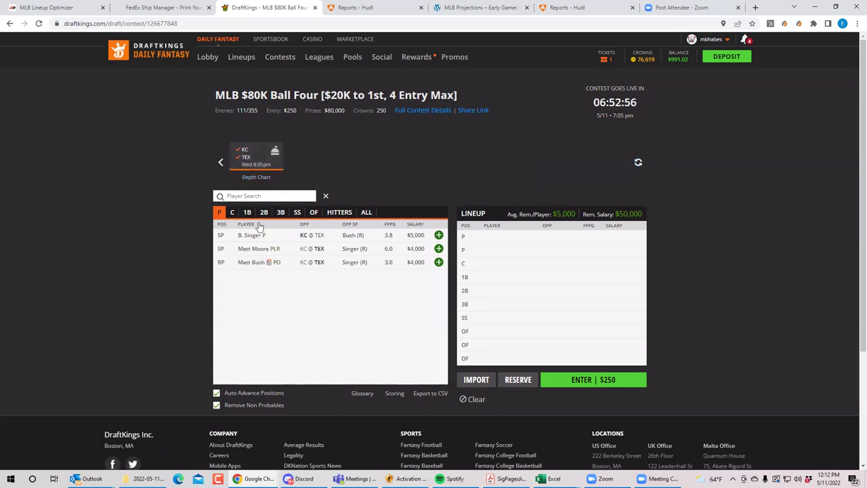
Review Brady Singer's game log from the pitcher list and close his player card
click(438, 248)
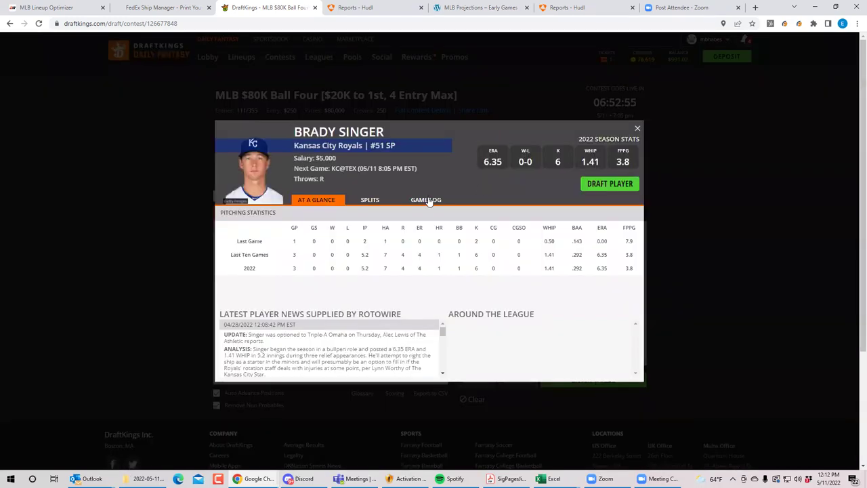
click(428, 199)
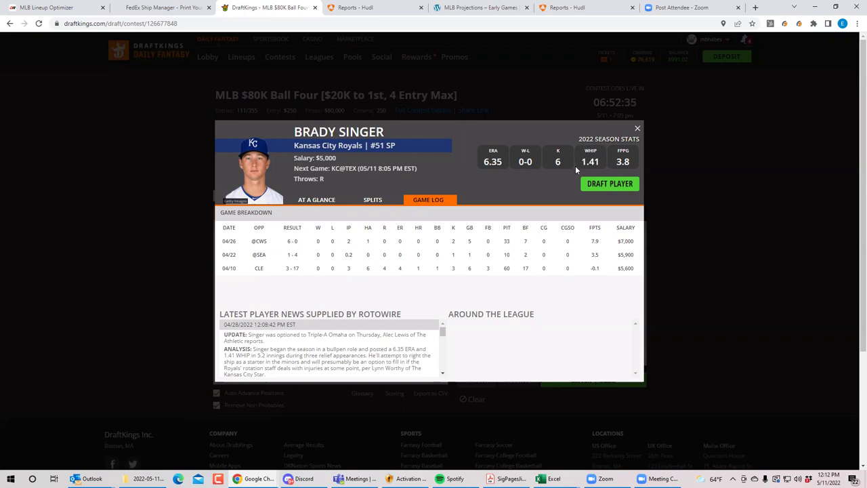
click(637, 130)
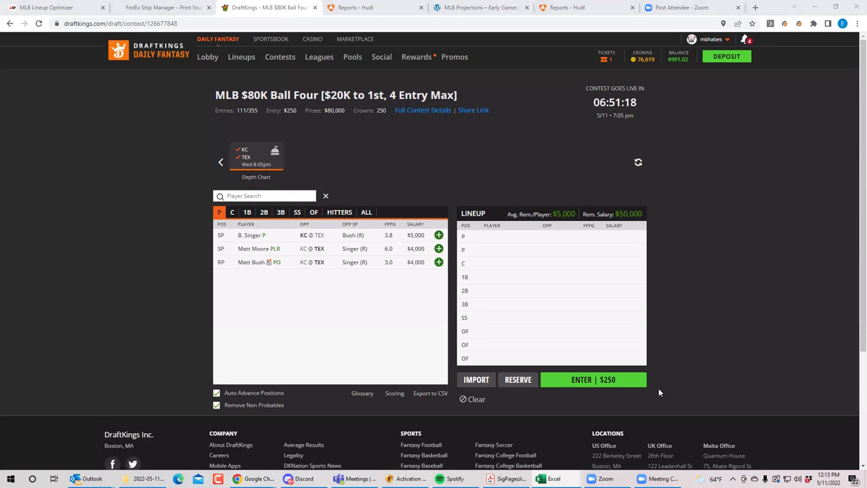
Reopen Brady Singer's player card to recheck his game log, and close the card
click(256, 239)
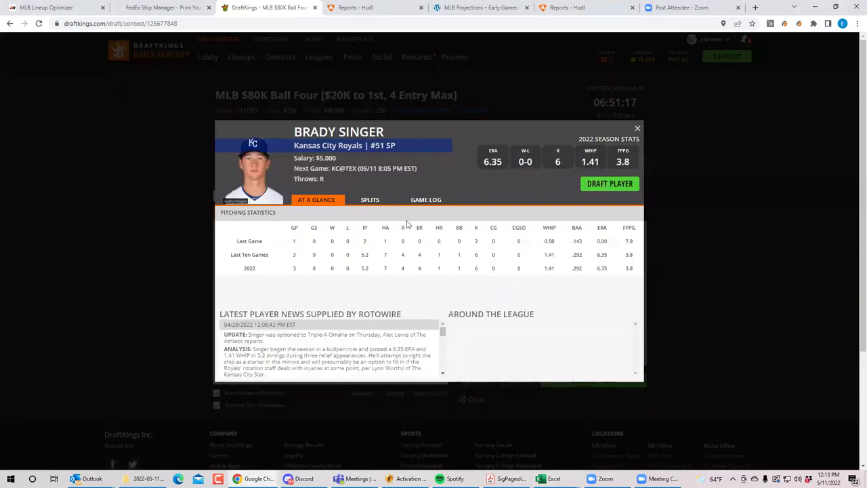
click(423, 201)
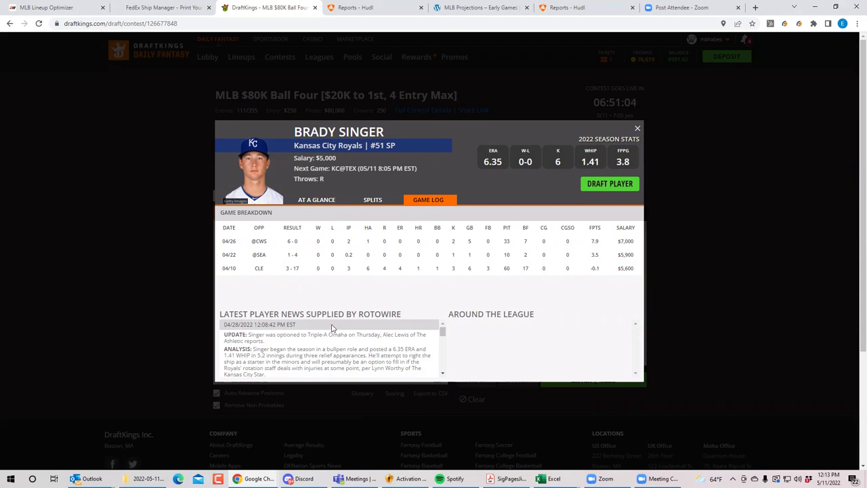
click(636, 129)
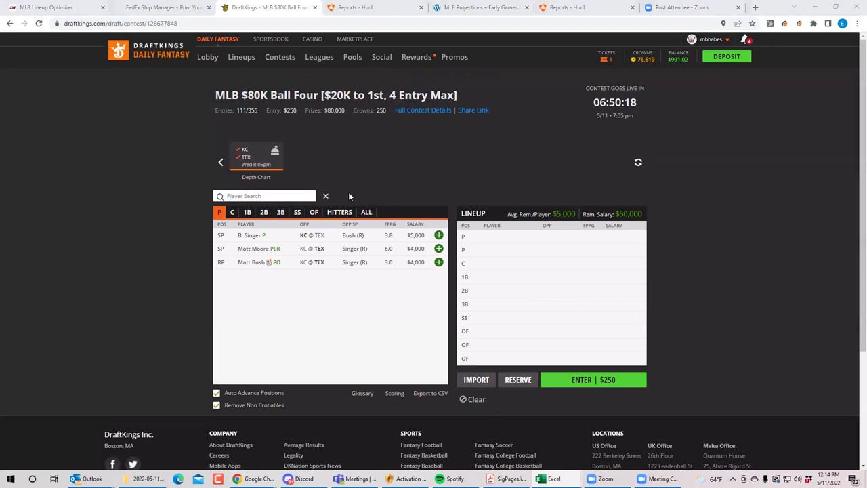
Limit the player pool to Kansas City and examine its second basemen, first basemen, shortstops, outfielders and catchers
double_click(263, 213)
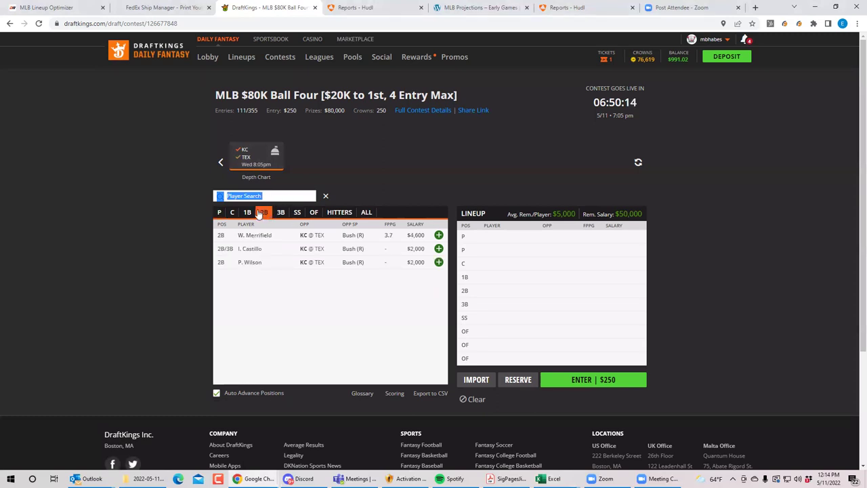
click(248, 212)
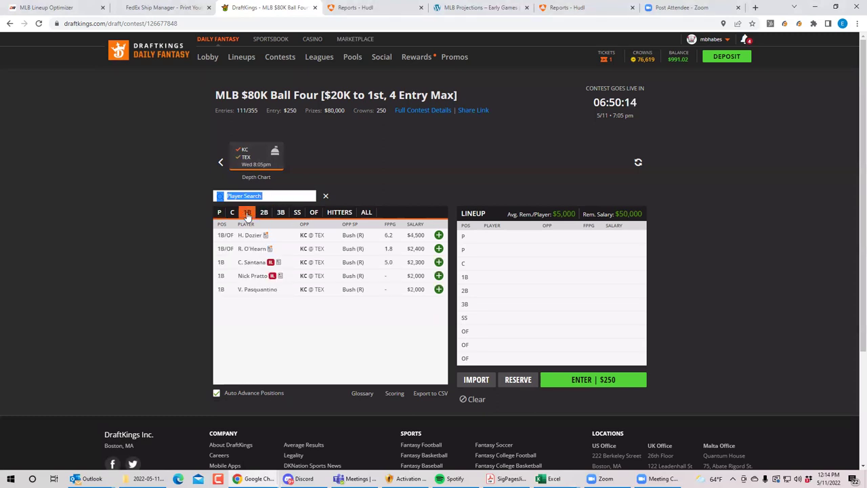
click(297, 213)
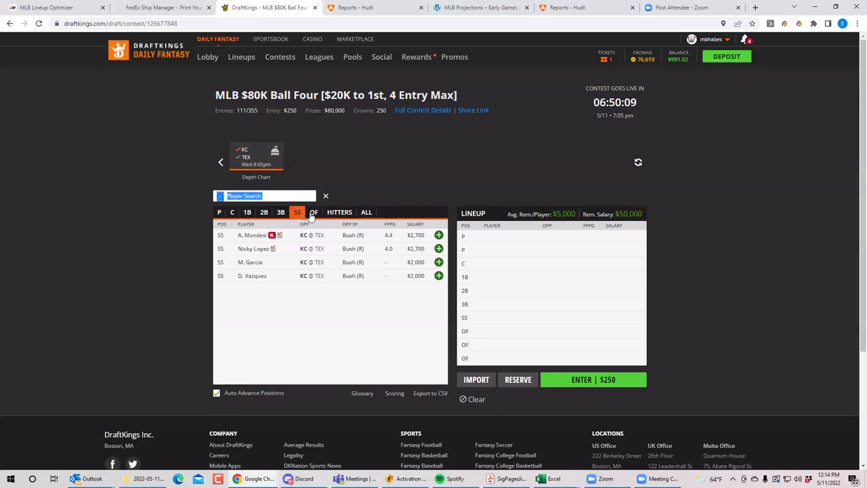
click(312, 213)
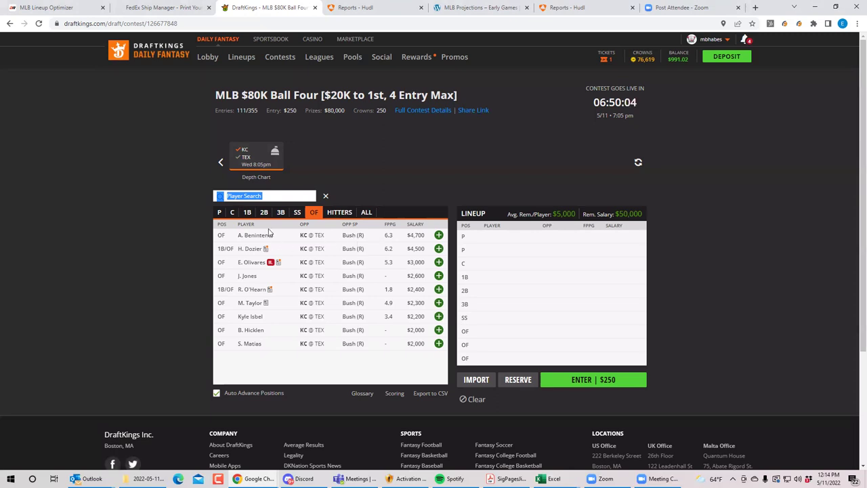
click(234, 214)
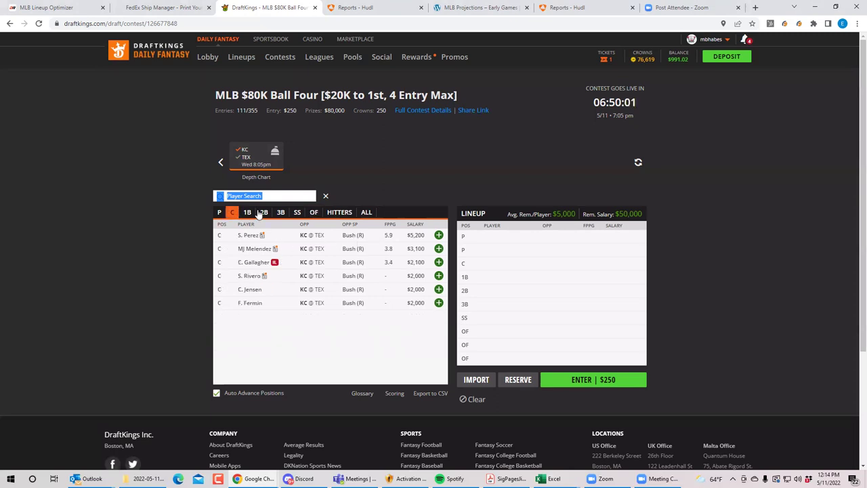
click(263, 214)
click(248, 214)
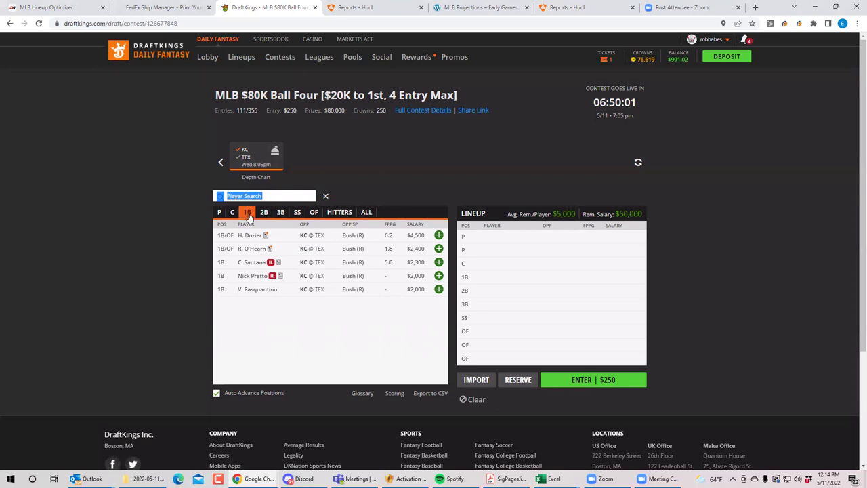
click(233, 214)
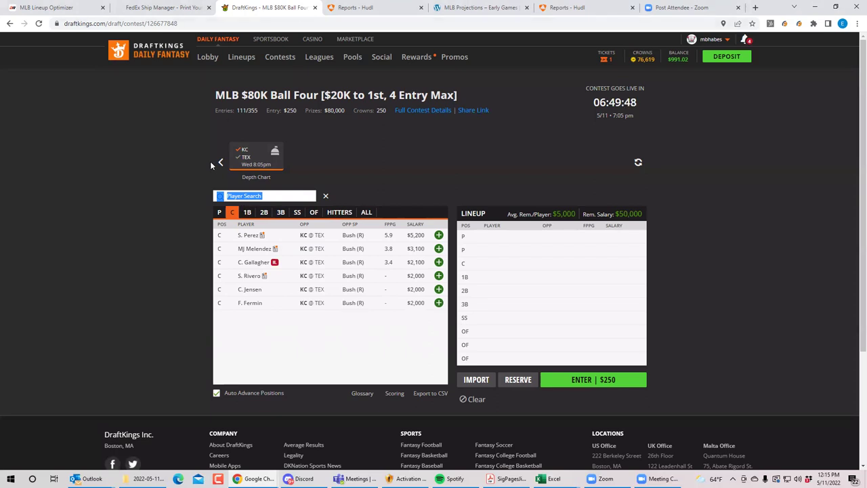
Switch the team filter from KC to TEX and review Corey Seager's game log from the shortstop list
click(239, 150)
click(240, 157)
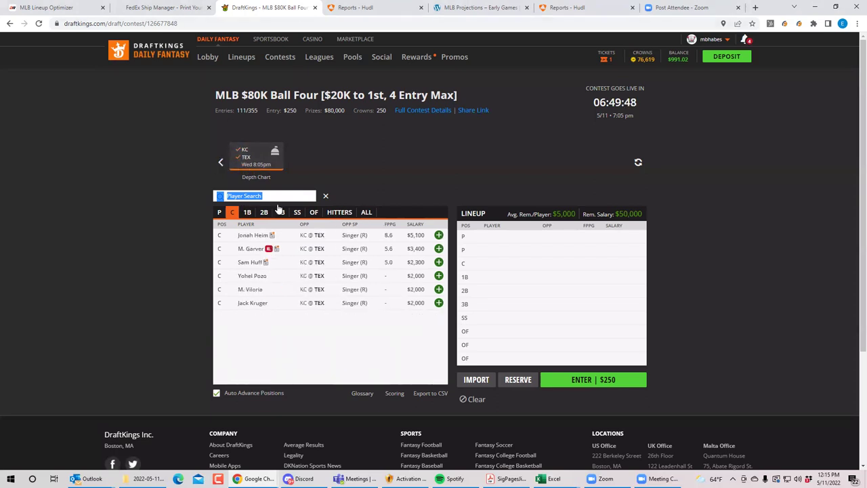
click(298, 213)
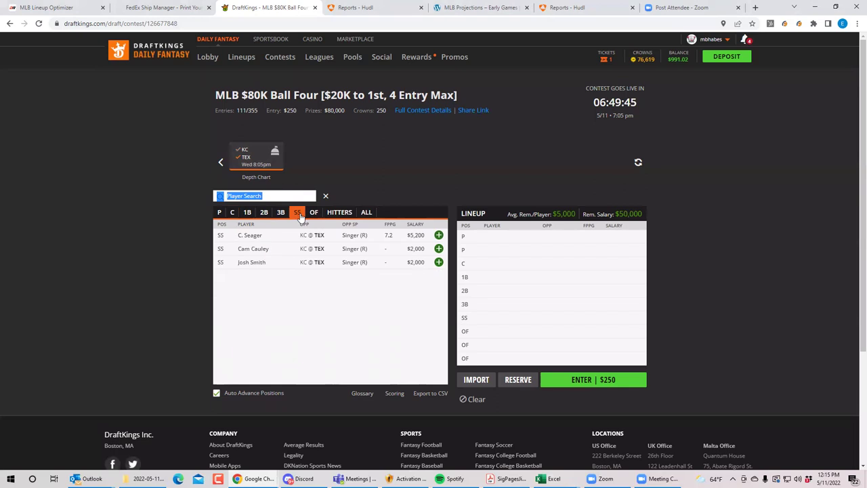
click(252, 236)
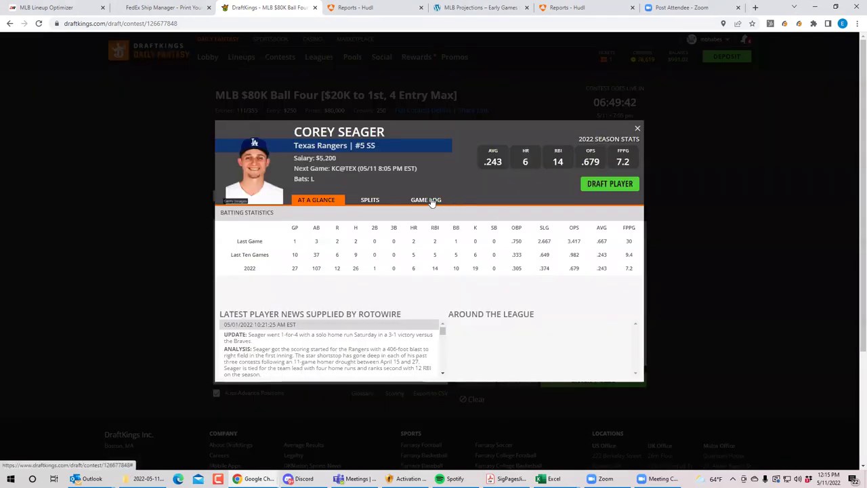
click(430, 200)
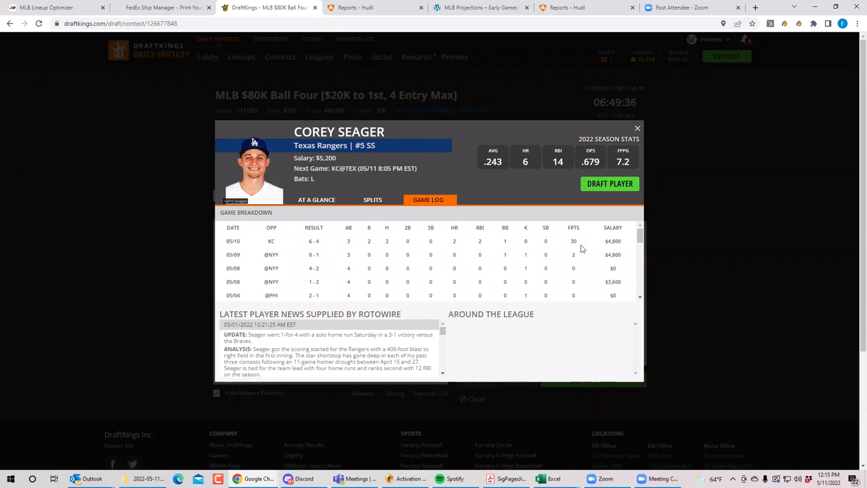
drag(637, 238, 622, 292)
scroll(617, 298, up, 5)
Switch to Outlook's mailbox window, return to the player card and agree to send the email without tracking
mouse_move(87, 478)
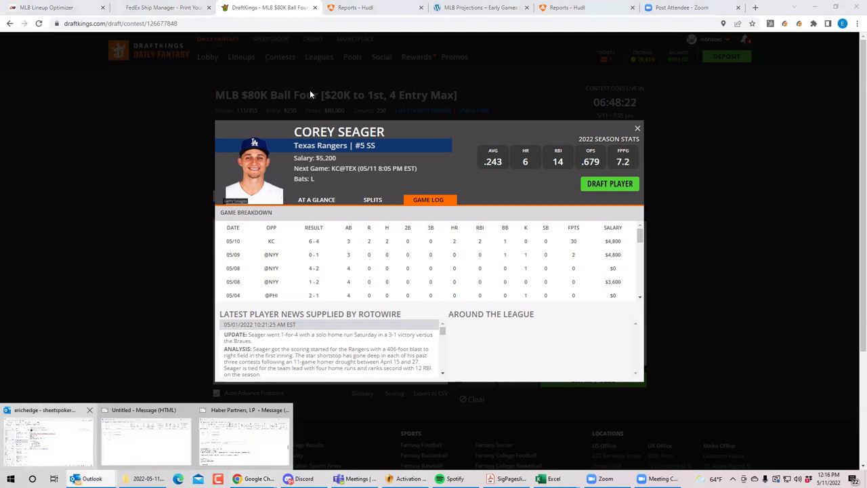
click(61, 446)
key(alt+Tab)
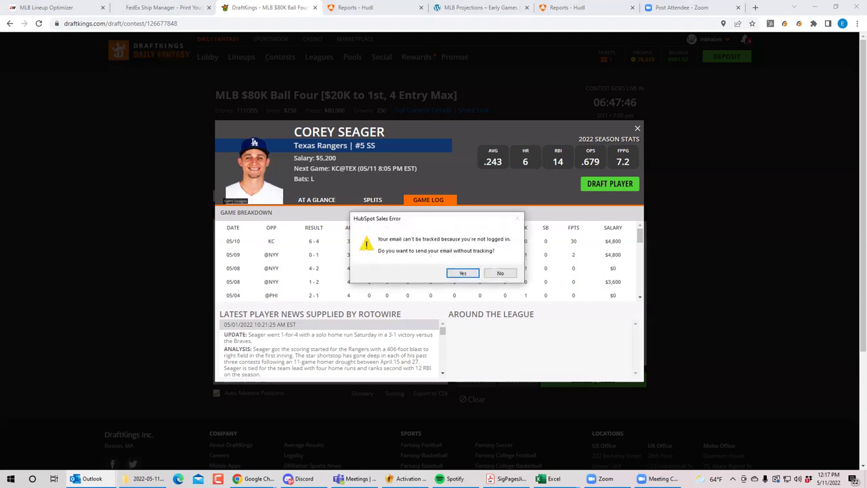
click(474, 274)
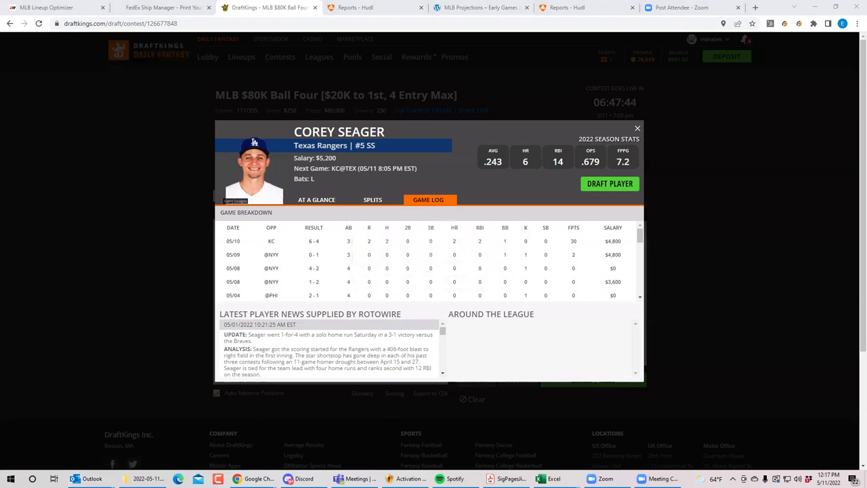